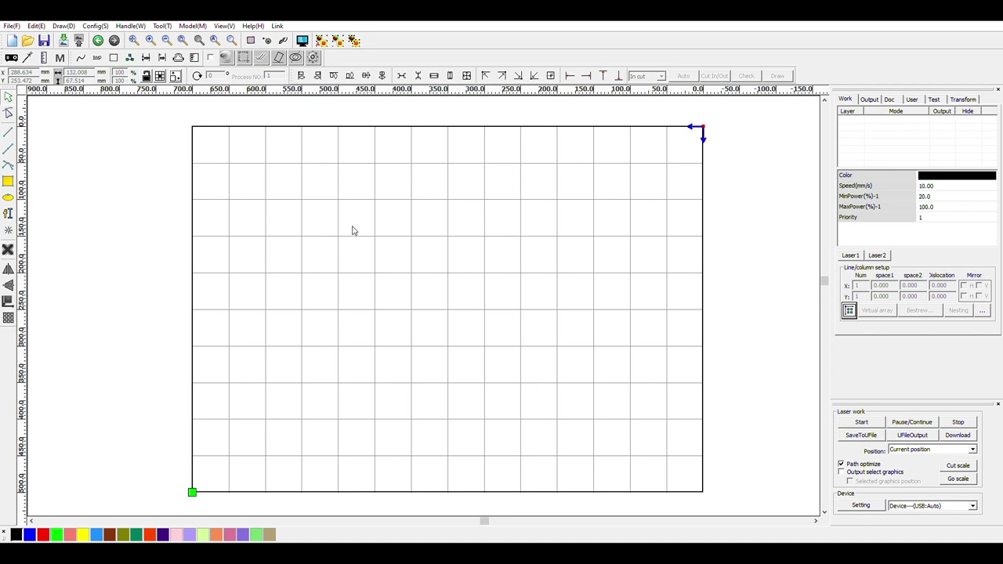
Draw a rectangle for the name tag outline and roughly shrink it
middle_click_drag(411, 245, 383, 252)
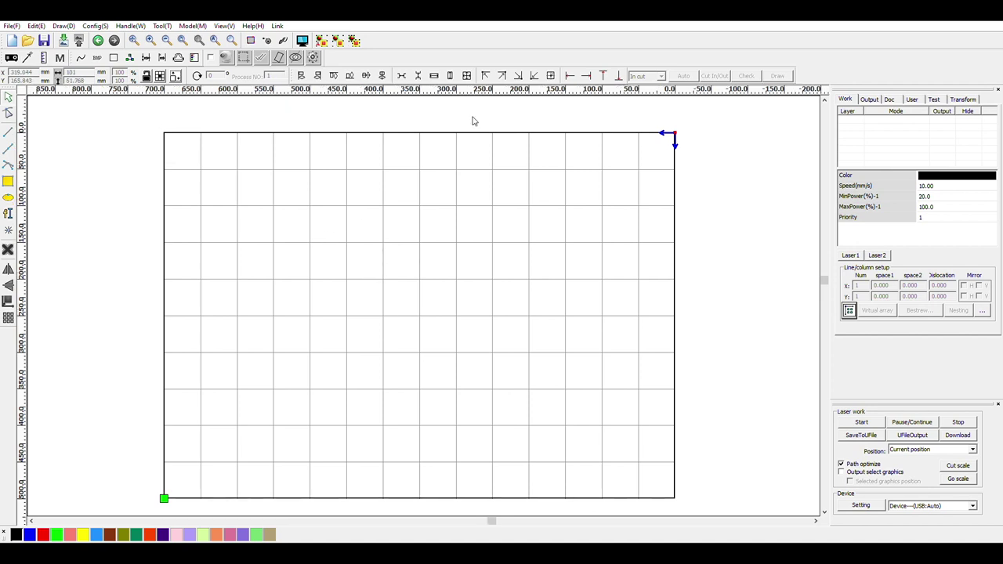
left_click(9, 178)
mouse_move(311, 206)
left_mouse_down()
mouse_move(530, 282)
mouse_move(569, 311)
mouse_move(560, 312)
left_mouse_up()
left_click(536, 200)
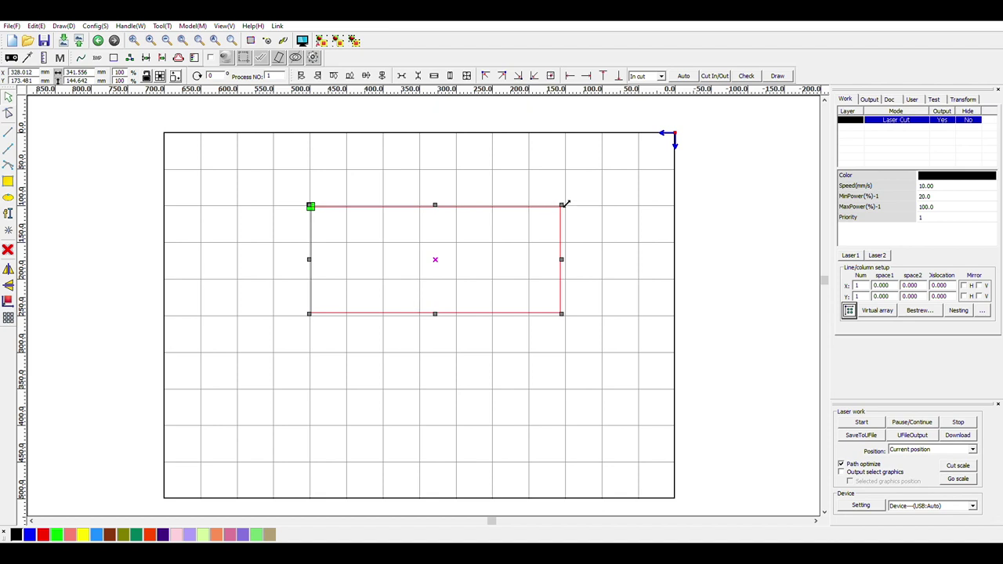
left_click(566, 204)
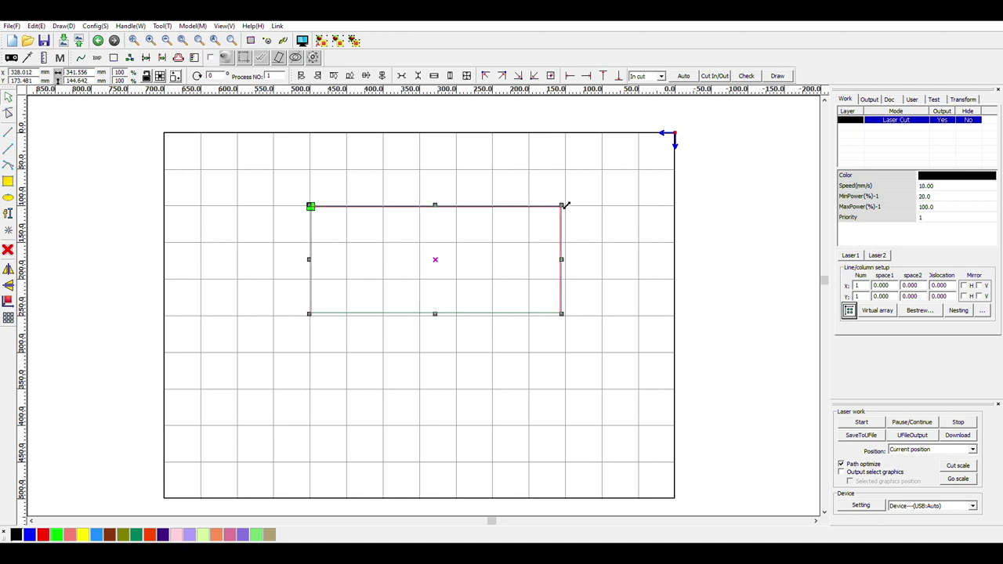
left_click_drag(565, 204, 540, 228)
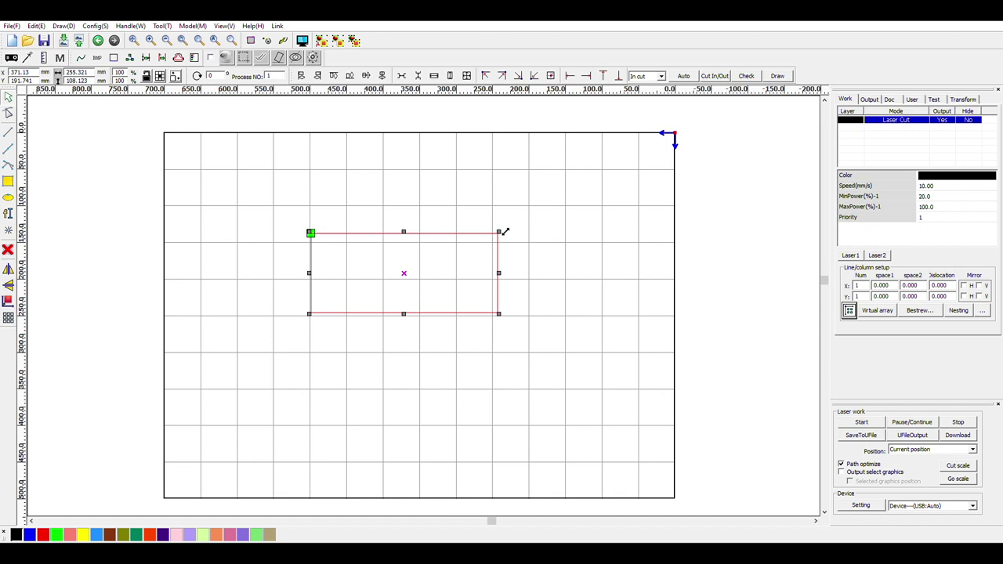
left_click_drag(504, 232, 486, 259)
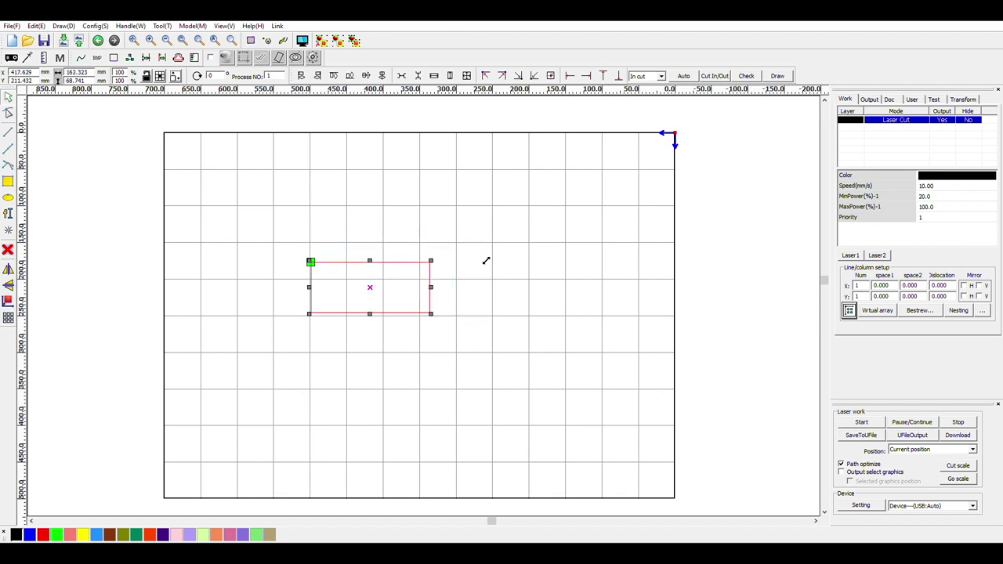
Set the rectangle's width to 101 mm
double_click(77, 71)
type("101")
key("Return")
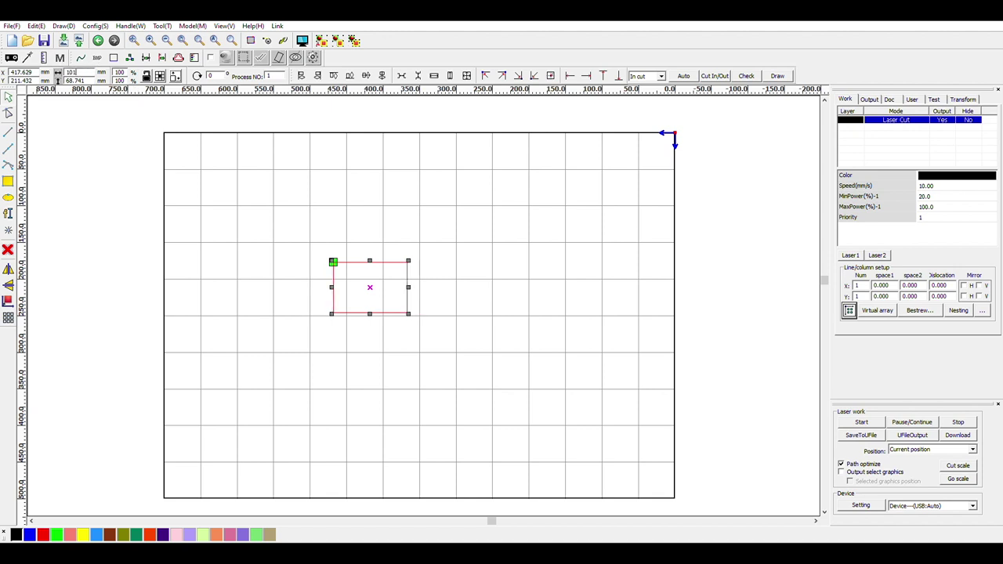
scroll(392, 264, "up", 1)
scroll(393, 261, "up", 1)
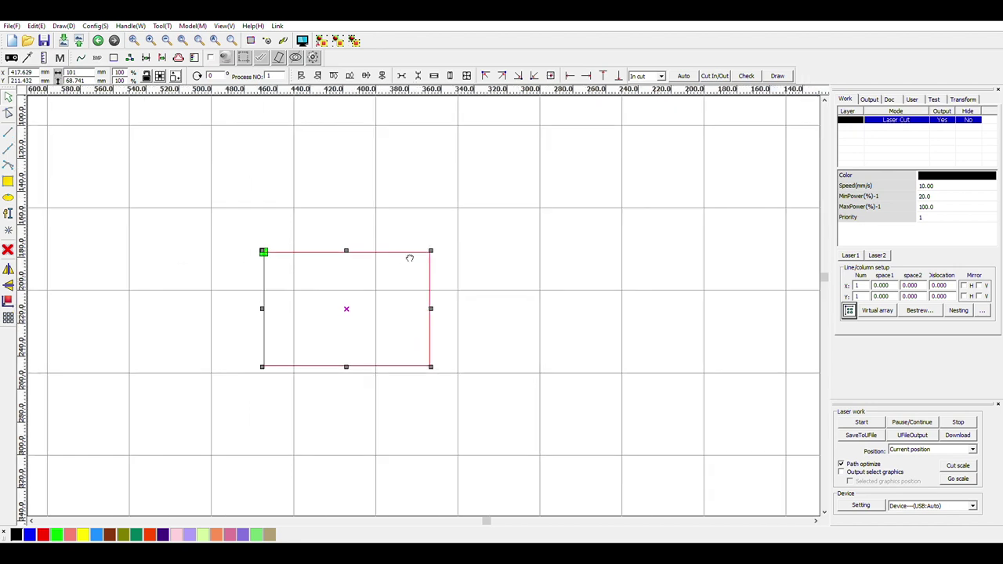
middle_click_drag(409, 257, 488, 237)
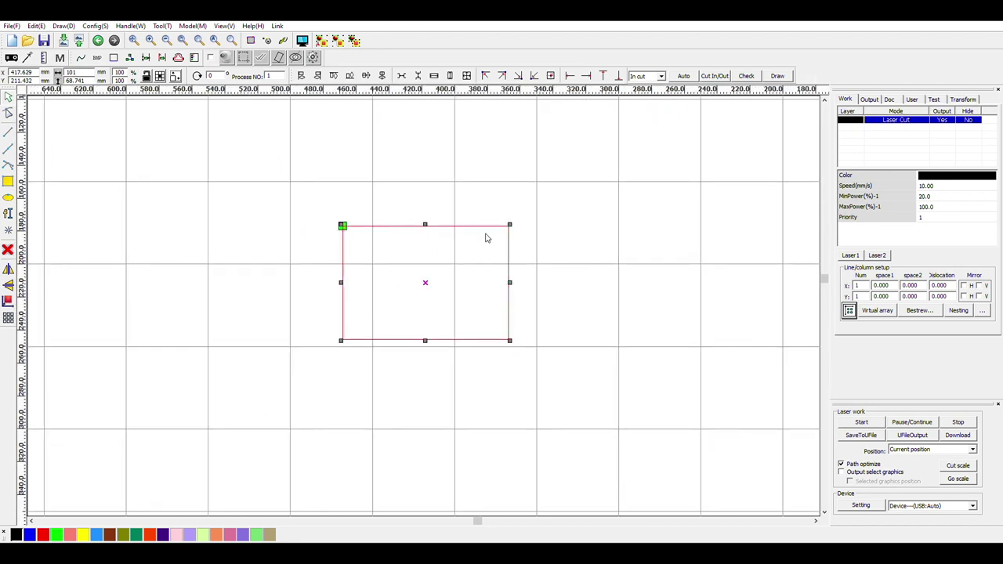
Shorten the rectangle's height to 48.691 mm by moving its top and bottom edges
left_click(425, 337)
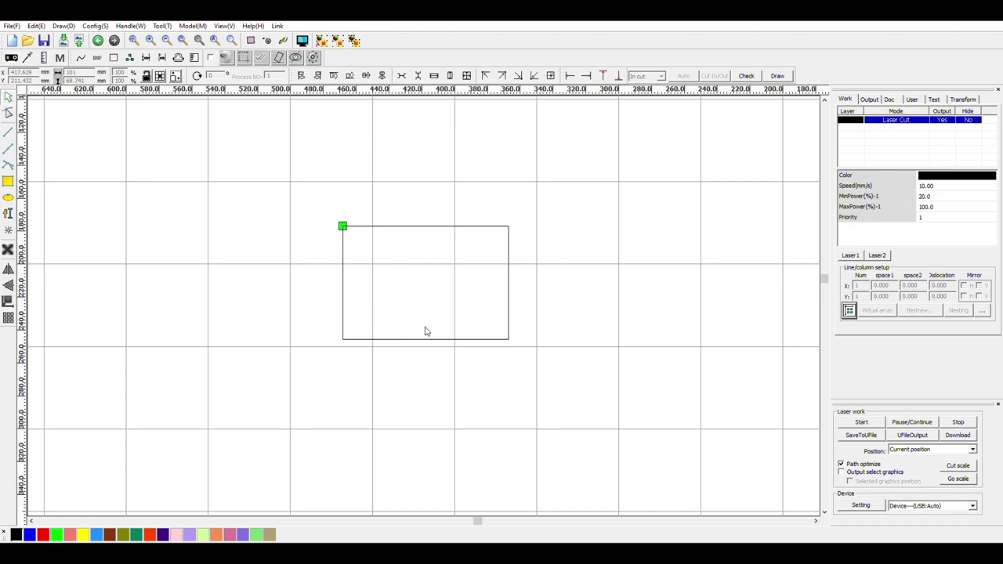
left_click(426, 333)
left_click(425, 337)
left_click(425, 332)
left_click_drag(431, 337, 430, 321)
left_click_drag(433, 223, 433, 236)
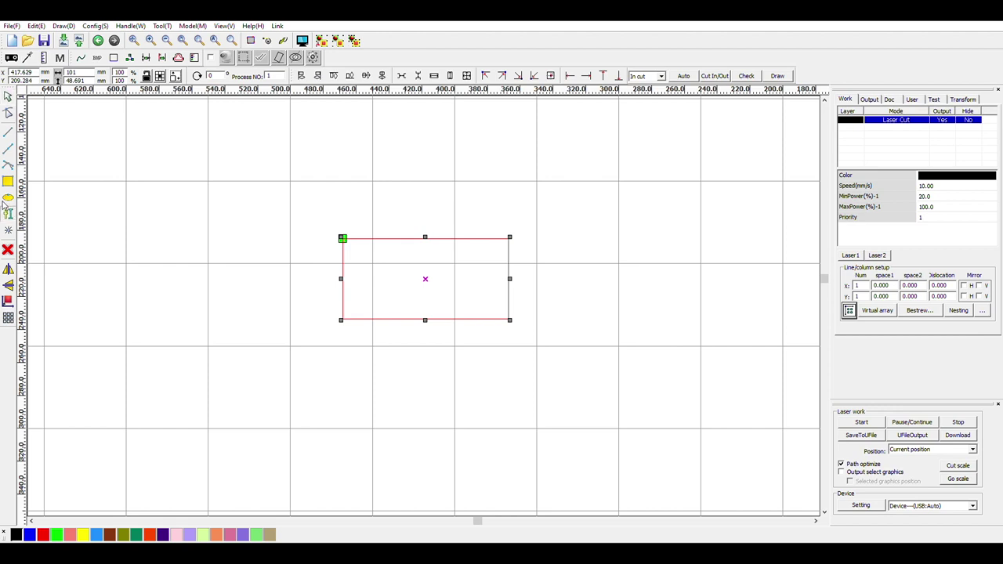
Add the text 'Viggo!' in the rectangle's left part and stretch it wider
left_click(6, 210)
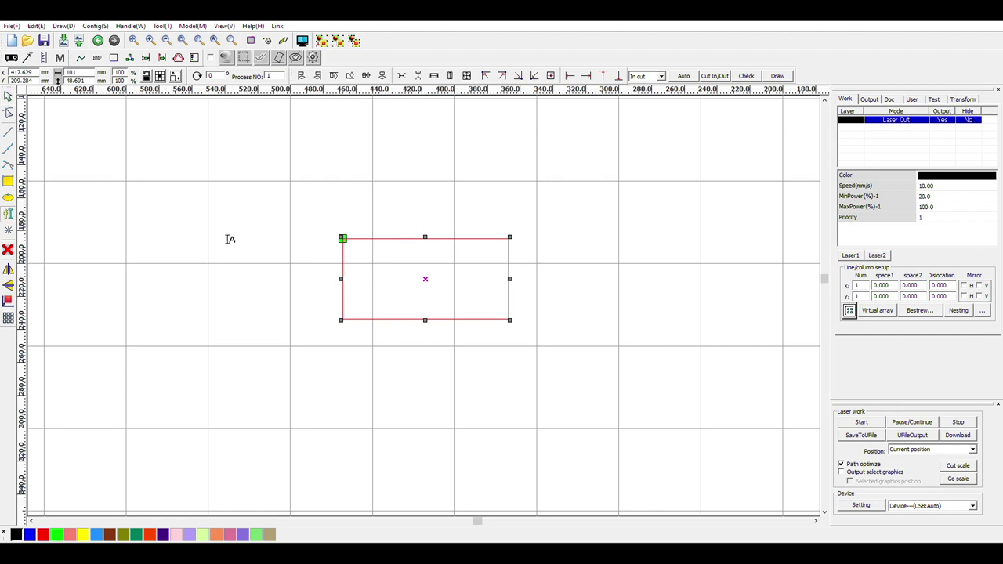
left_click(371, 266)
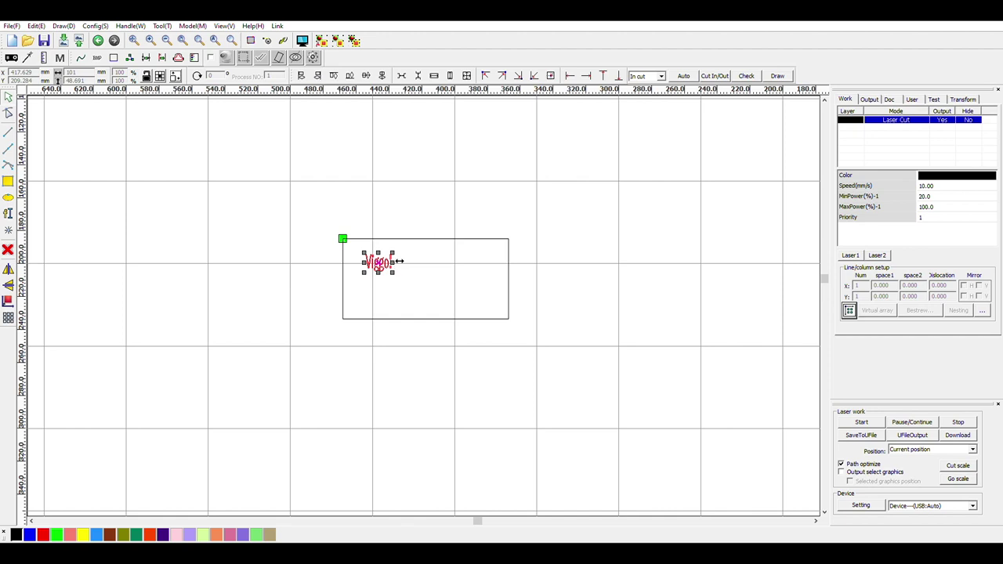
mouse_move(399, 261)
left_mouse_down()
mouse_move(433, 259)
mouse_move(384, 285)
mouse_move(388, 271)
left_mouse_up()
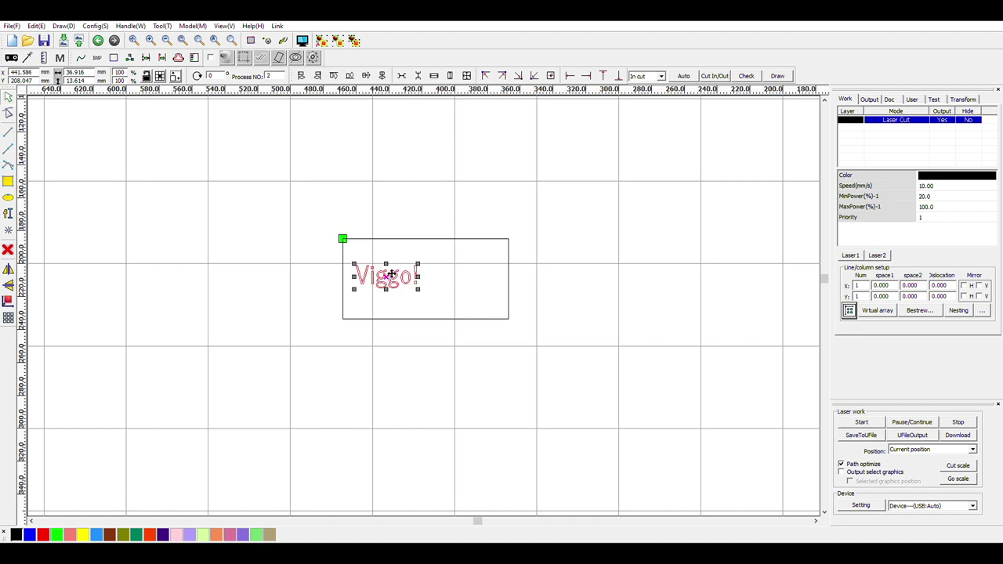
left_click(562, 247)
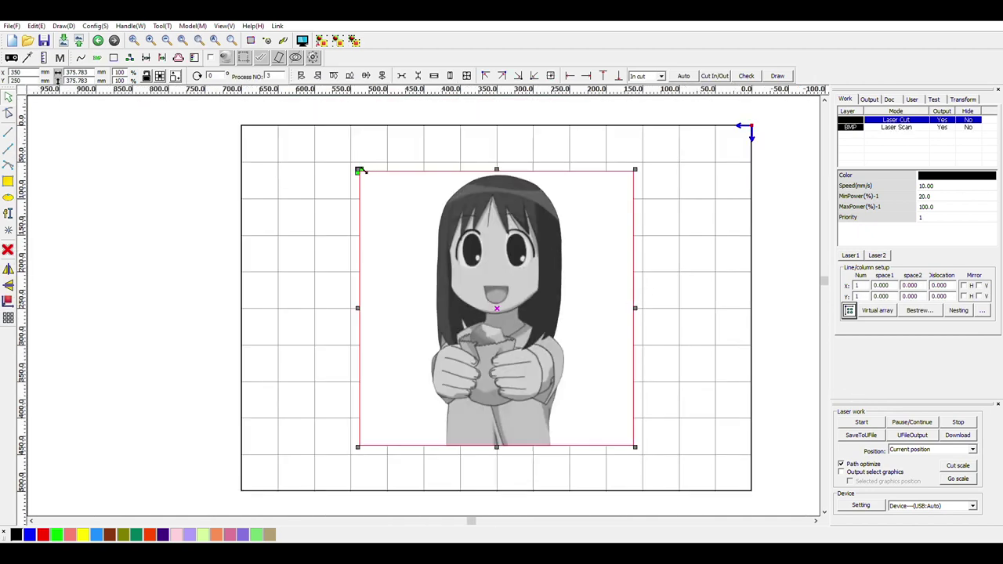
Shrink the grayscale picture to 41.922 mm and move it into the tag beside Viggo!
left_click_drag(361, 170, 478, 280)
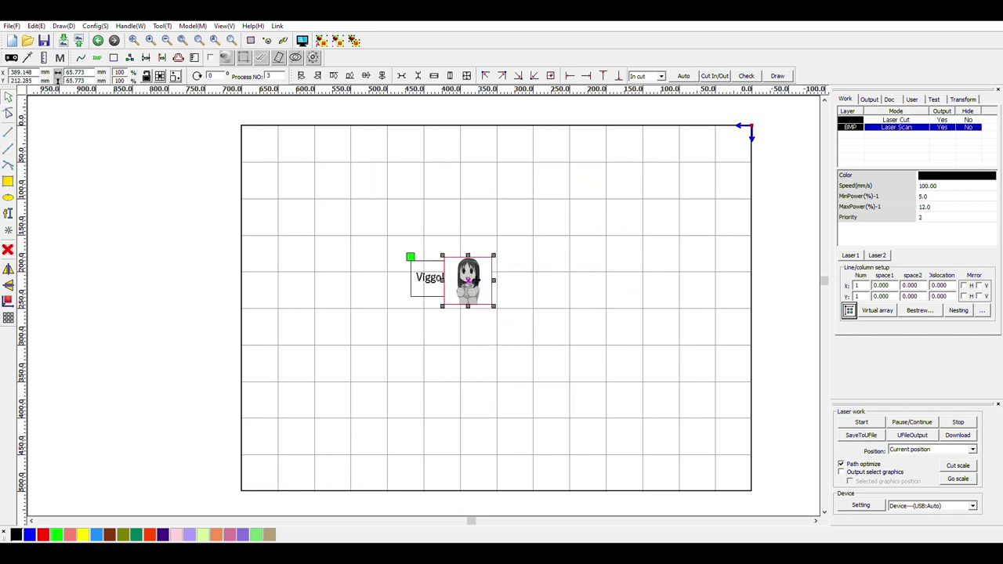
scroll(476, 280, "up", 3)
scroll(476, 280, "up", 1)
left_click_drag(382, 195, 439, 251)
left_click_drag(505, 299, 467, 264)
left_click(572, 256)
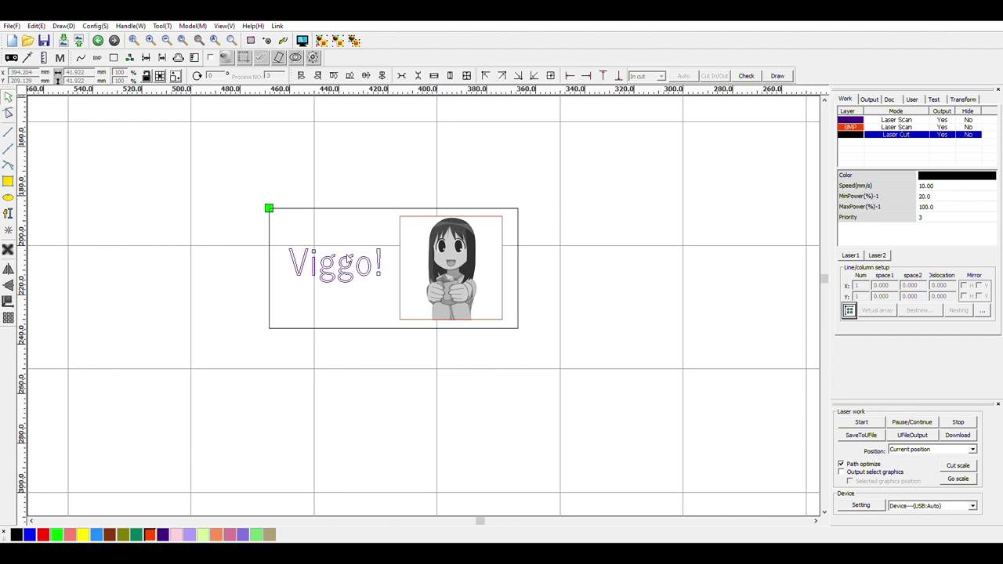
Put Viggo! on a purple scan layer, give the image 6% minimum power, and check the cut layer
left_click(348, 265)
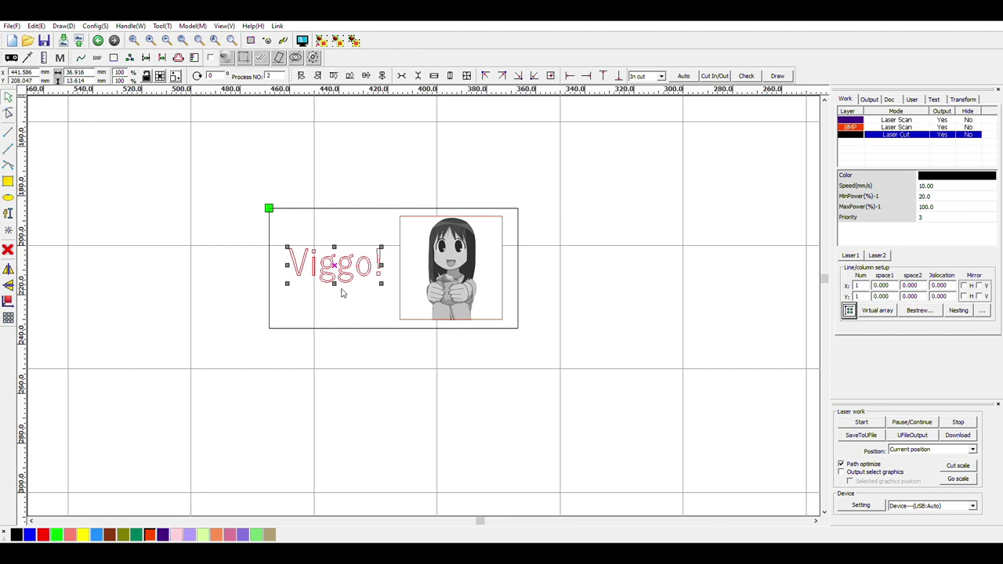
left_click(446, 252)
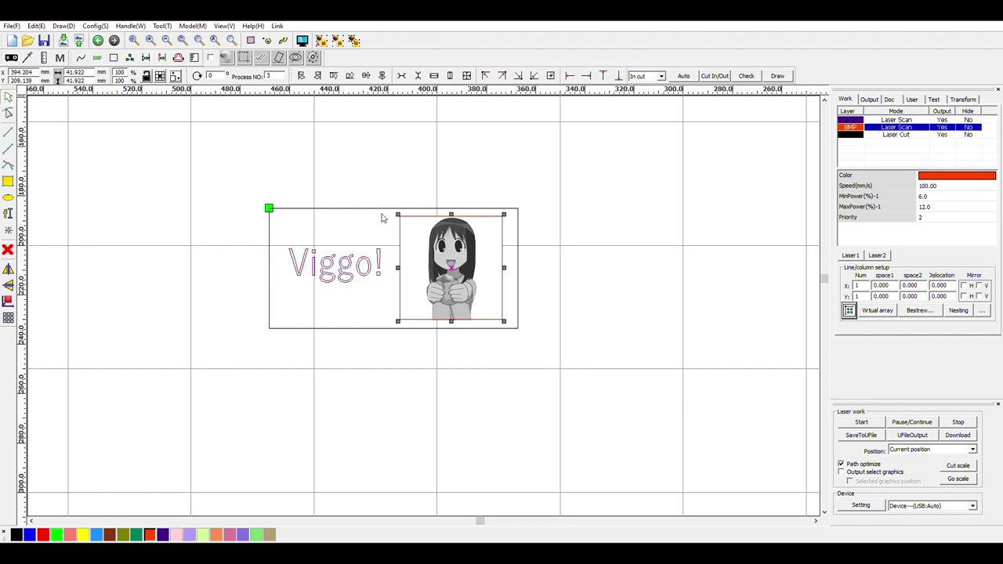
left_click(603, 202)
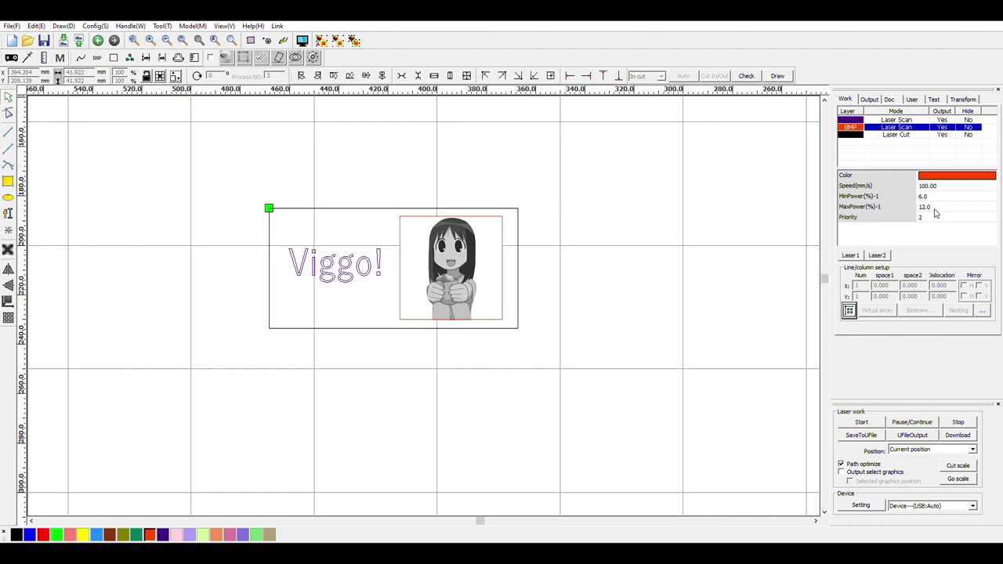
left_click(909, 134)
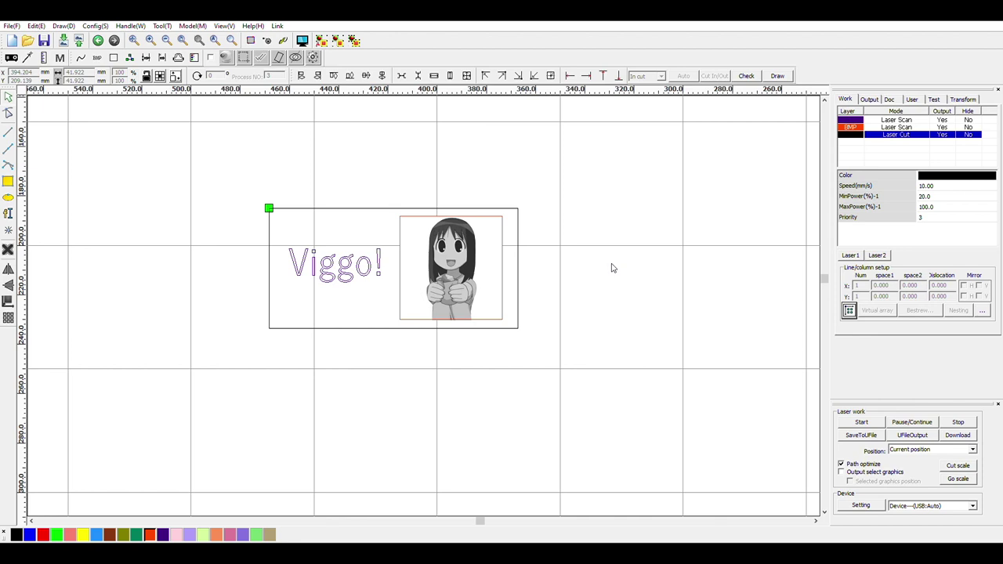
Download the finished name tag job to the laser cutter
left_click(958, 435)
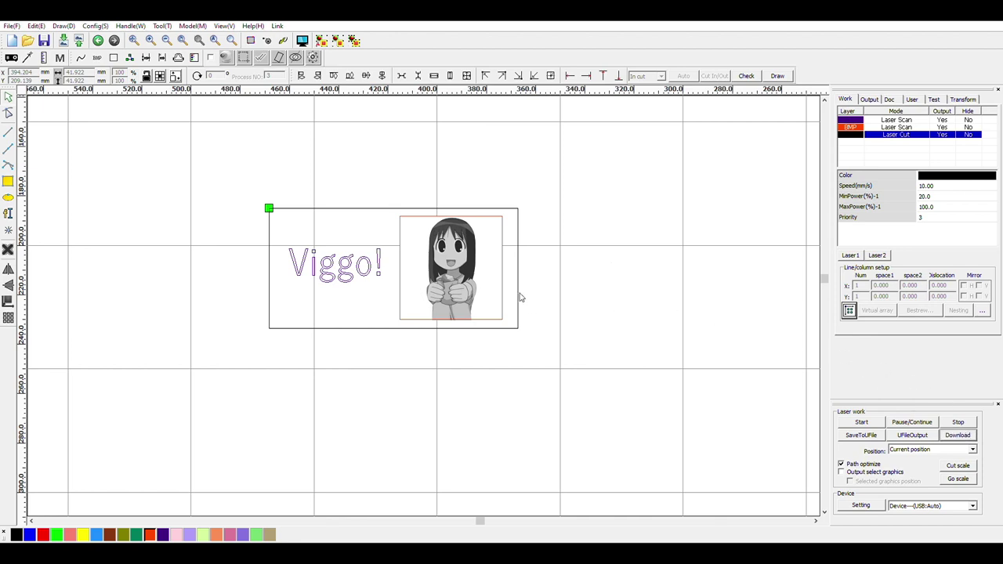